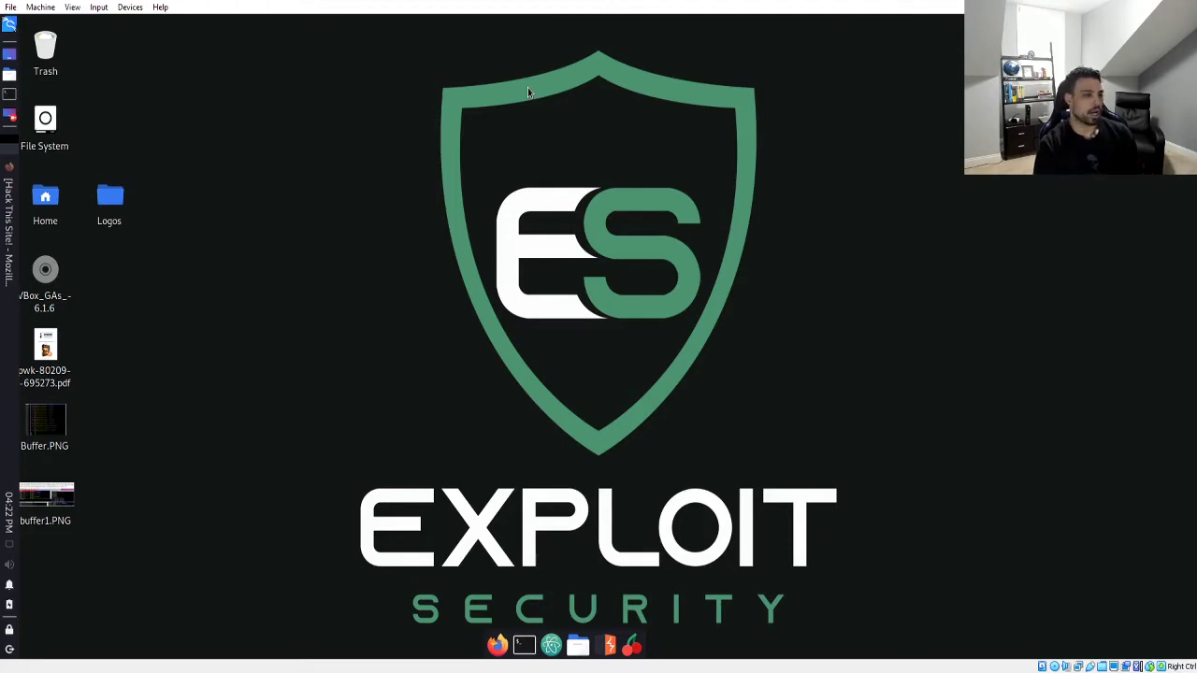
Restore the minimized Firefox window showing the Hack This Site Basic Level 7 page
left_click(10, 222)
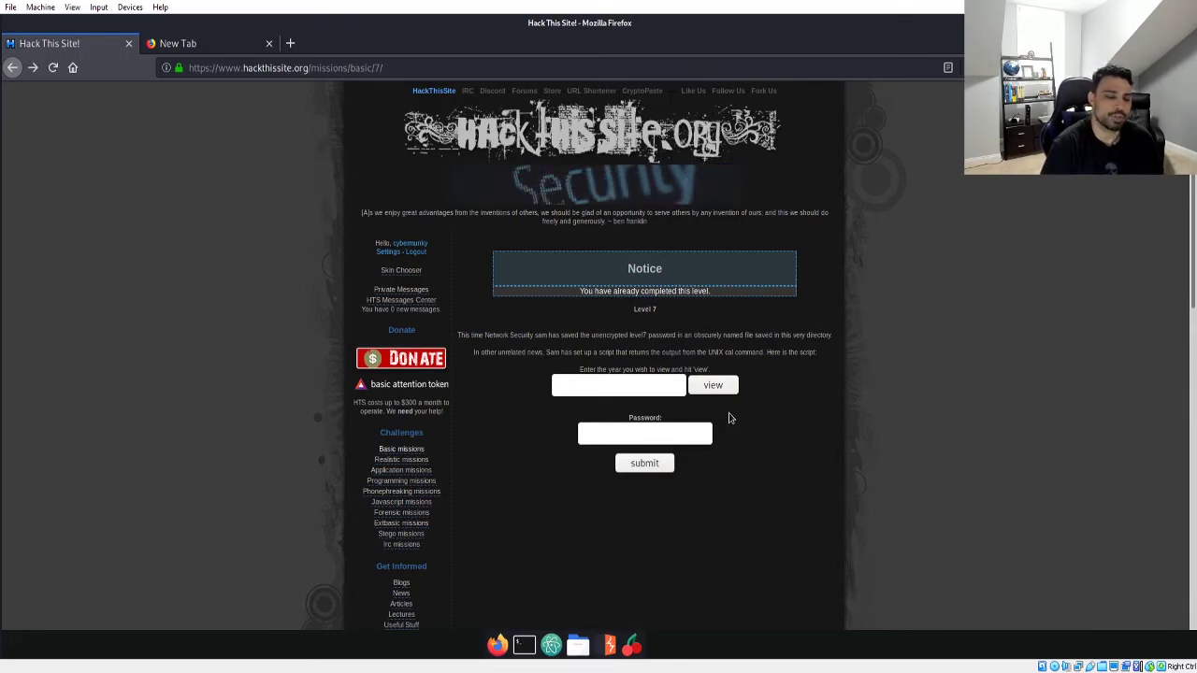
Test the calendar script with year 2019, then go back to the Level 7 page
left_click(620, 387)
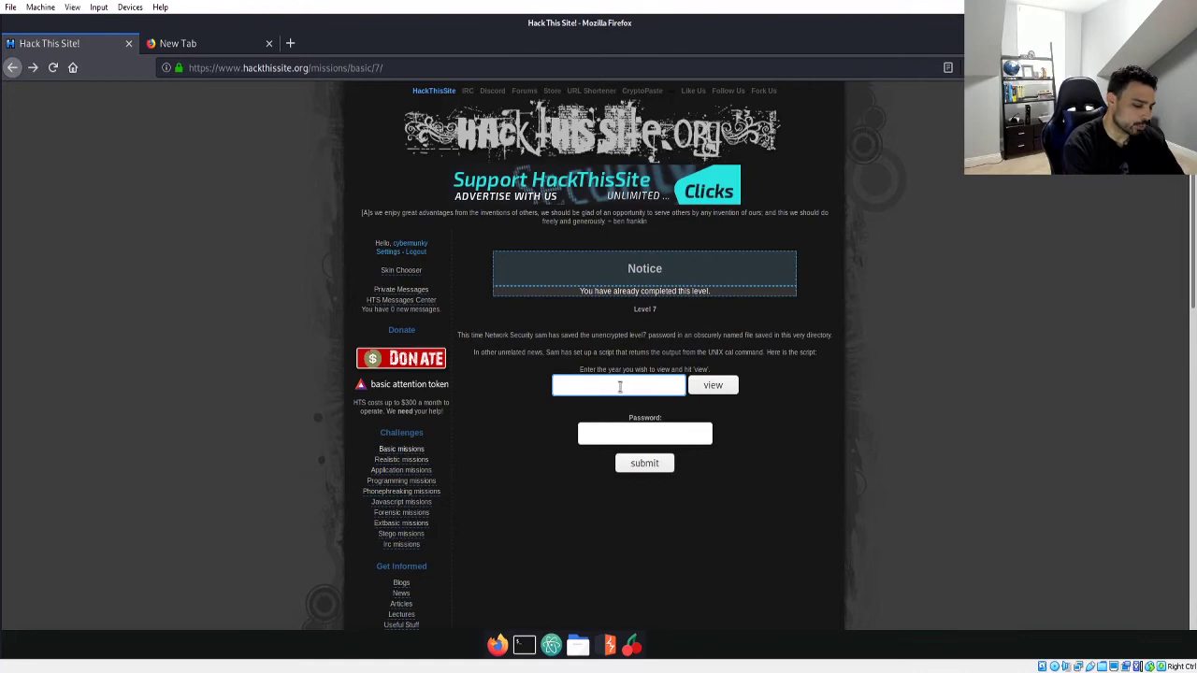
type("2019")
key("Return")
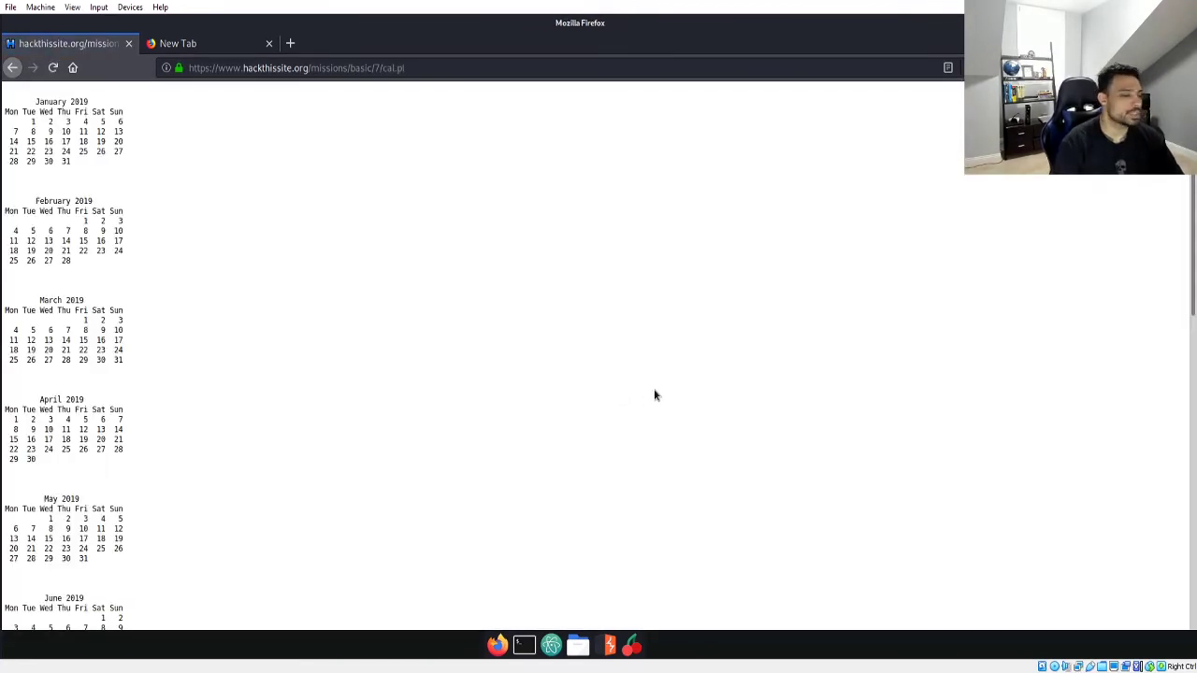
scroll(655, 395, "down", 1)
scroll(655, 395, "down", 3)
scroll(656, 391, "down", 3)
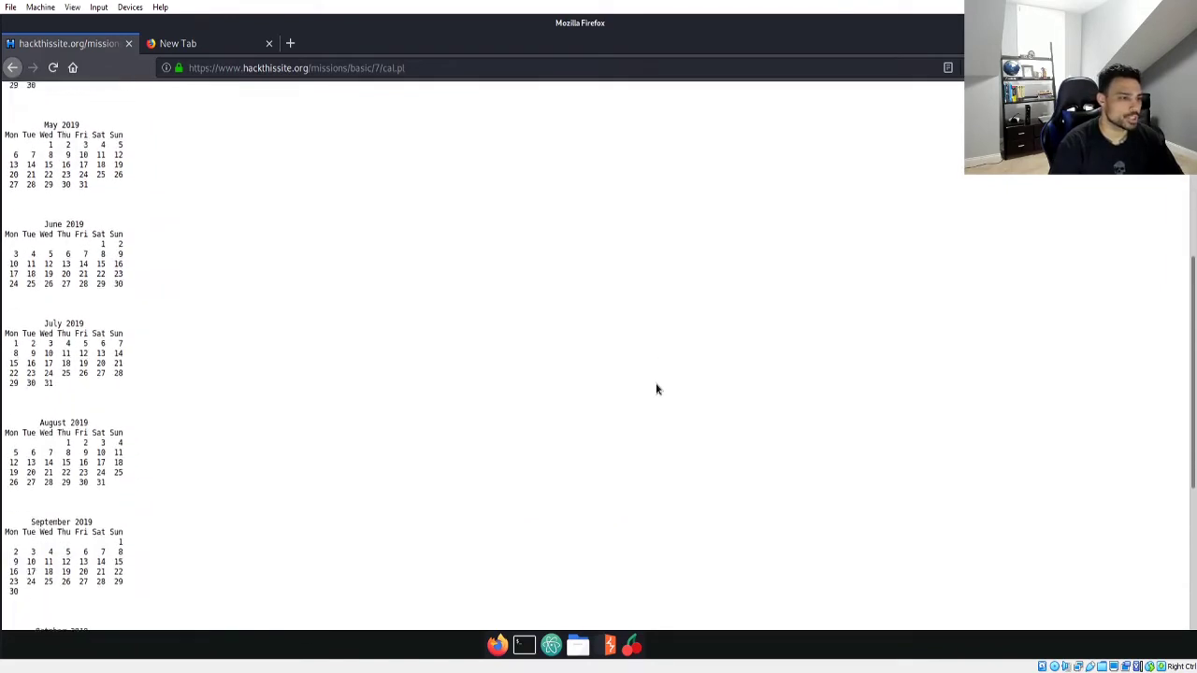
scroll(656, 390, "down", 1)
scroll(657, 389, "down", 3)
scroll(657, 389, "down", 2)
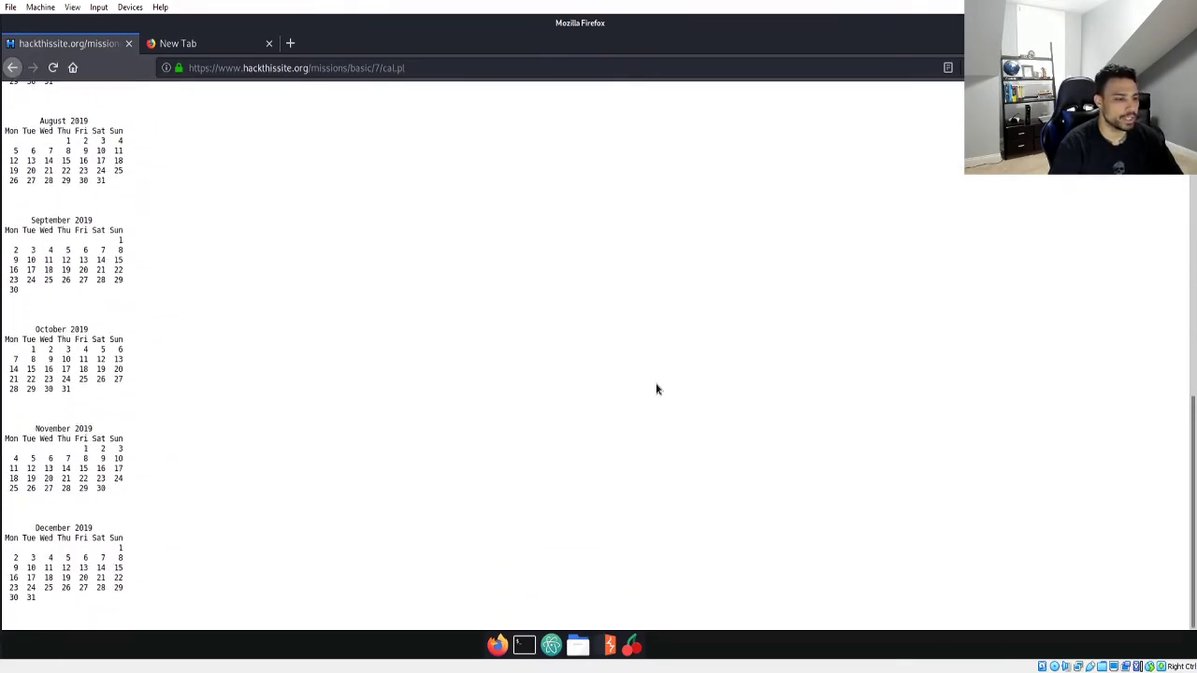
scroll(318, 385, "up", 4)
scroll(350, 406, "up", 4)
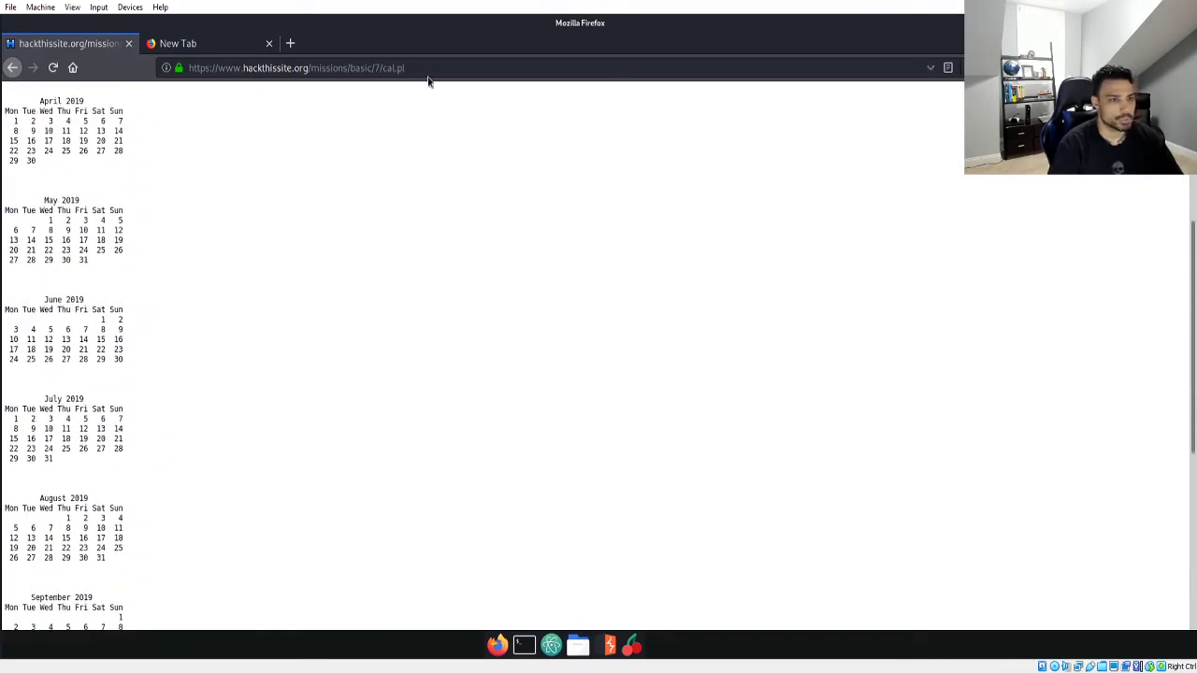
left_click(12, 69)
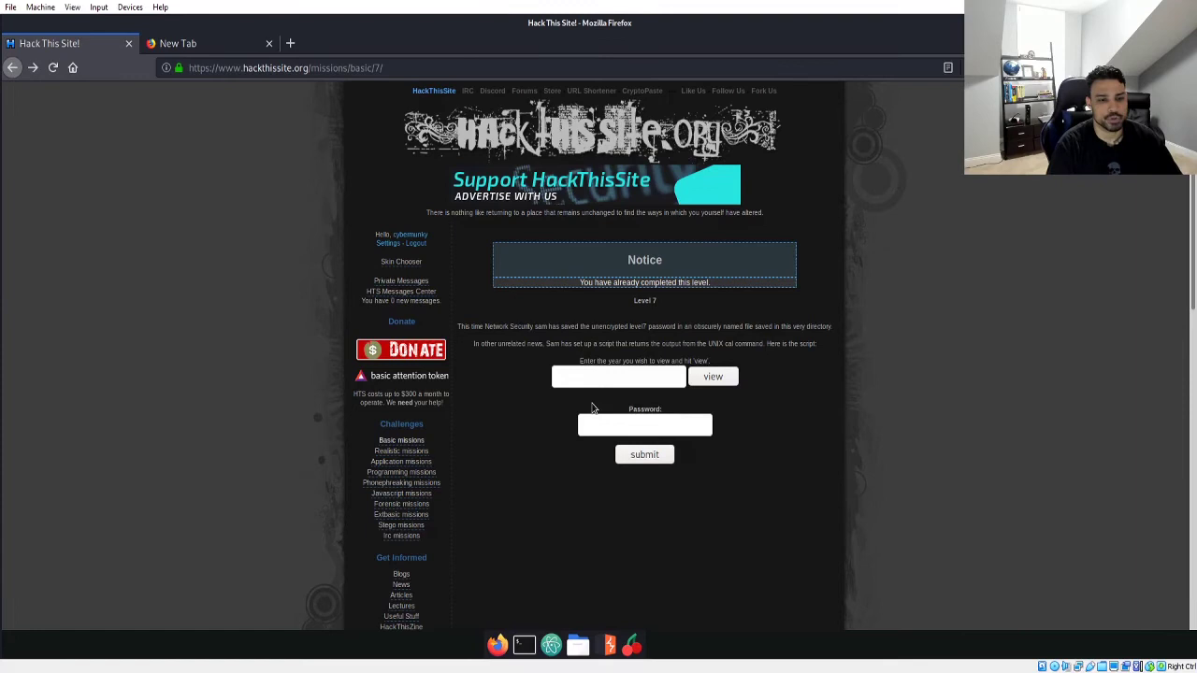
Inject '1989;ls' as the year to reveal the directory listing with k1kh31b1n55h.php
left_click(631, 380)
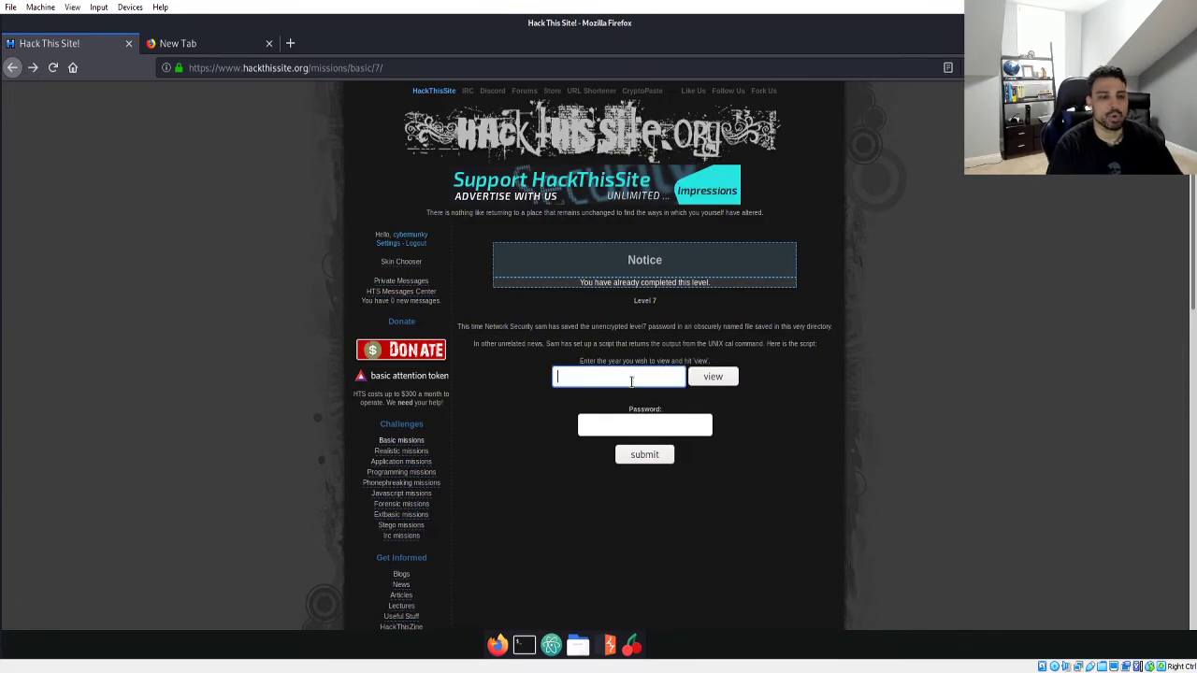
type("1989")
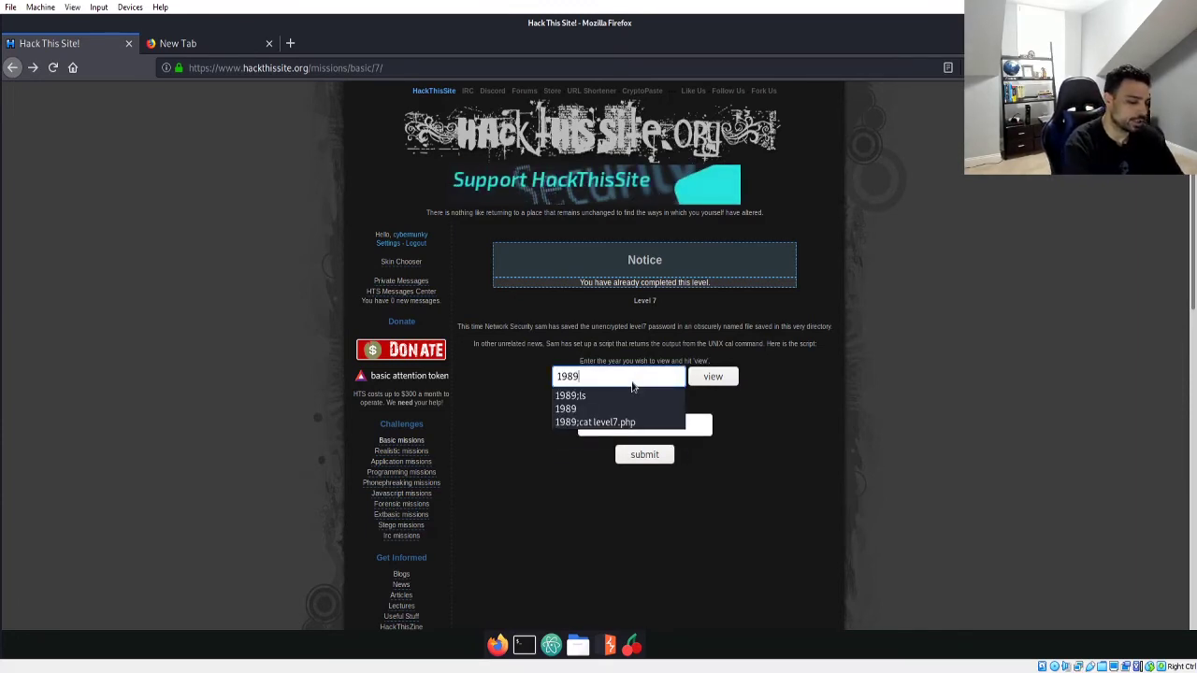
type(";")
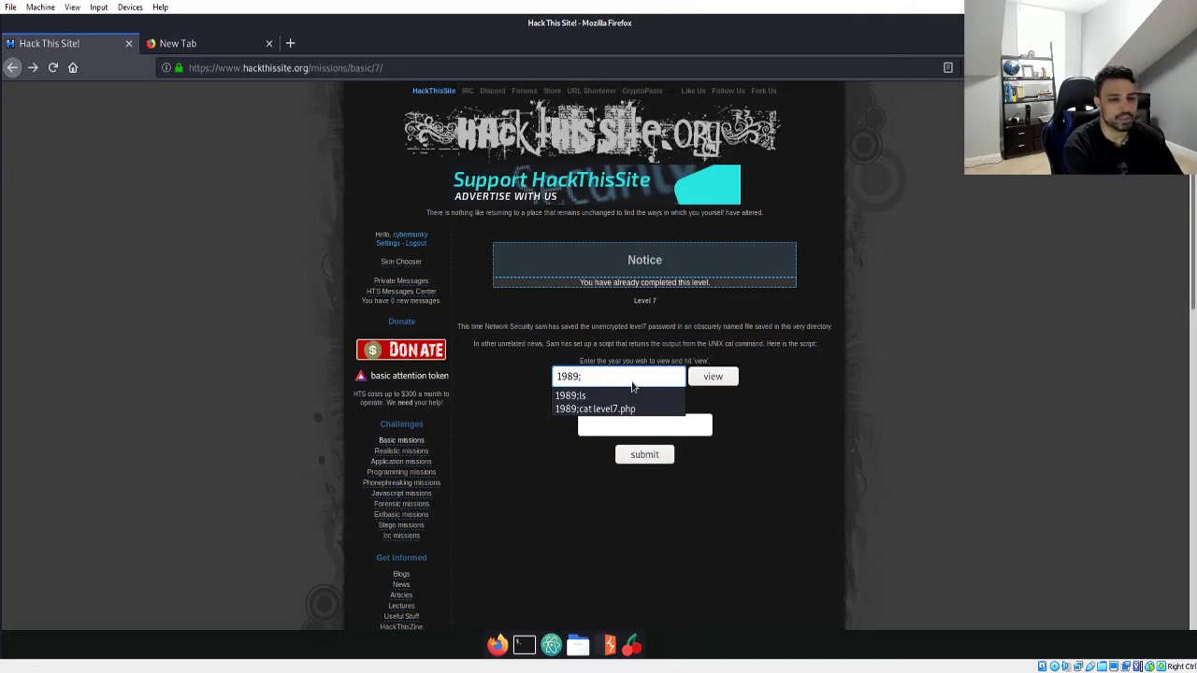
type("ls")
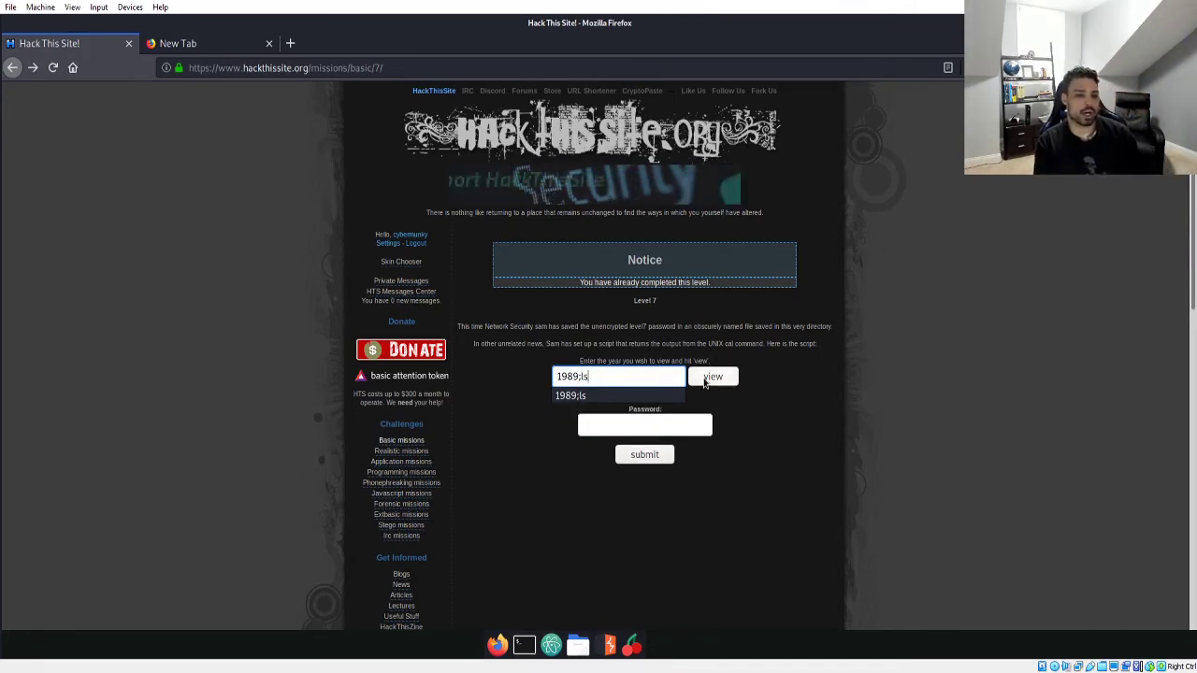
left_click(704, 381)
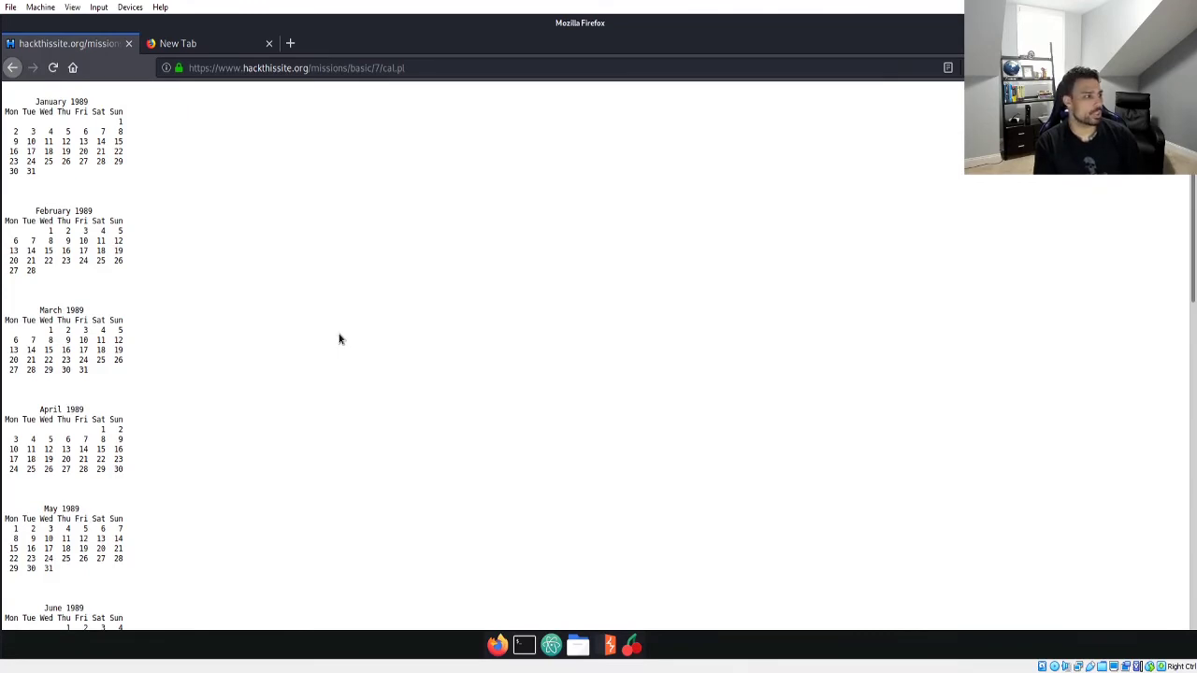
scroll(340, 337, "down", 3)
scroll(336, 332, "down", 4)
scroll(335, 328, "down", 3)
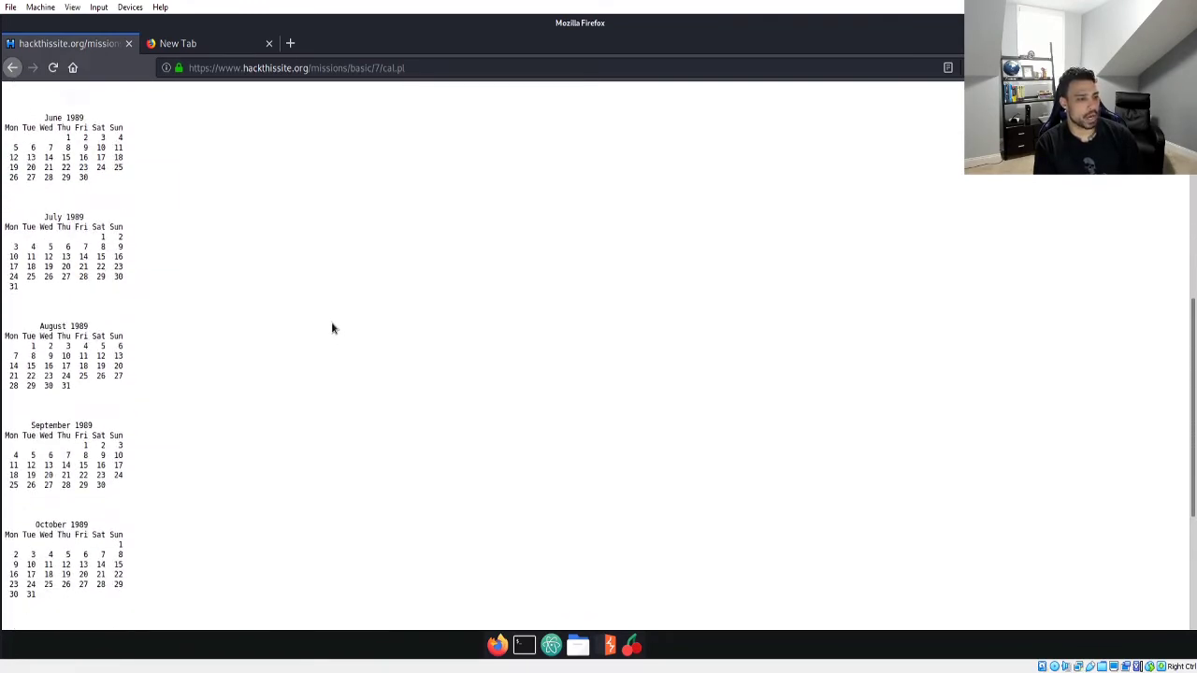
scroll(332, 326, "down", 4)
scroll(330, 326, "down", 1)
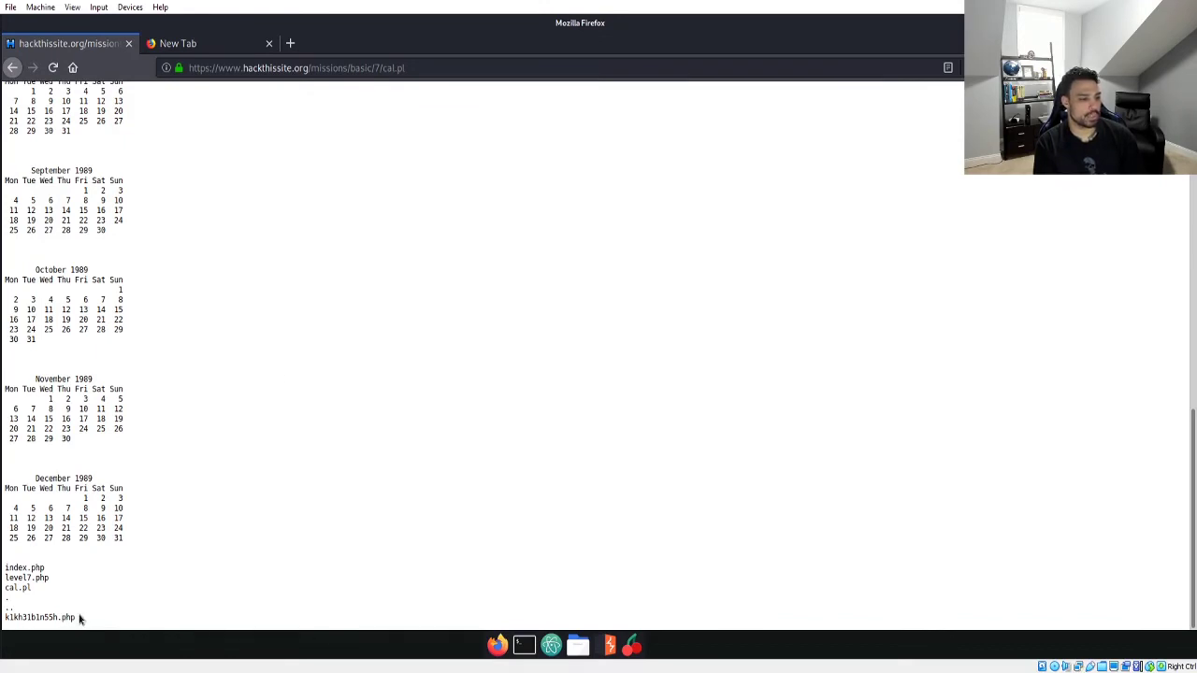
Open k1kh31b1n55h.php by replacing cal.pl in the URL with the copied filename
left_click_drag(78, 617, 17, 620)
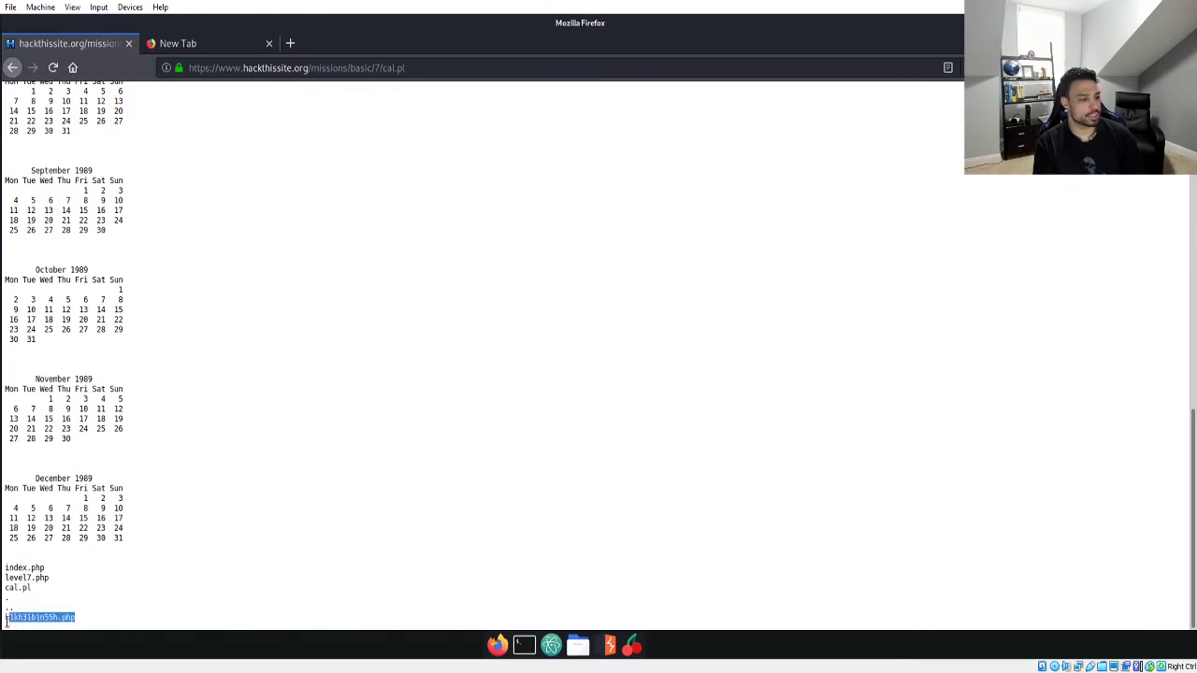
right_click(12, 620)
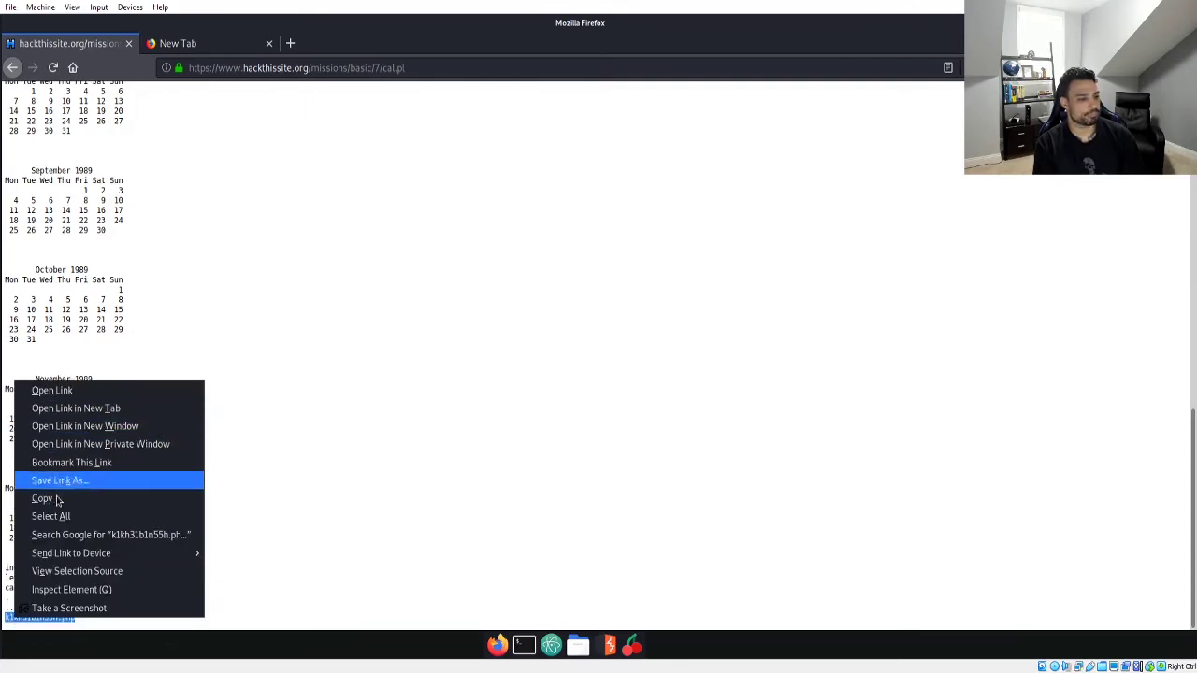
left_click(47, 496)
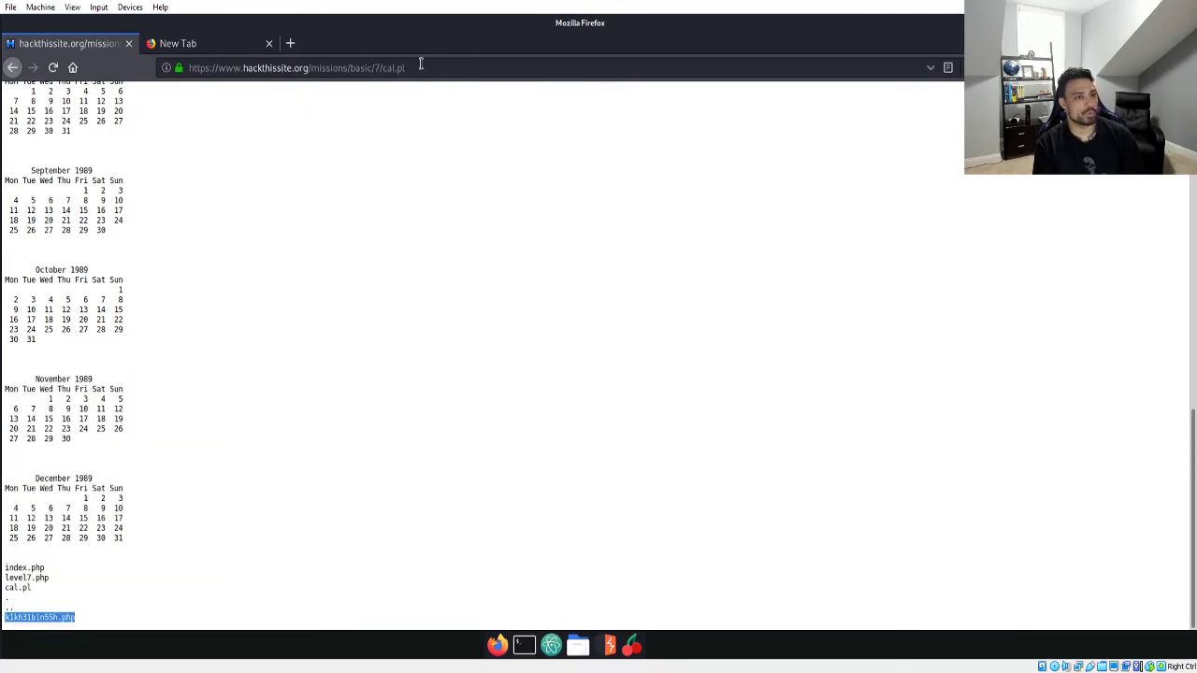
left_click_drag(421, 65, 386, 68)
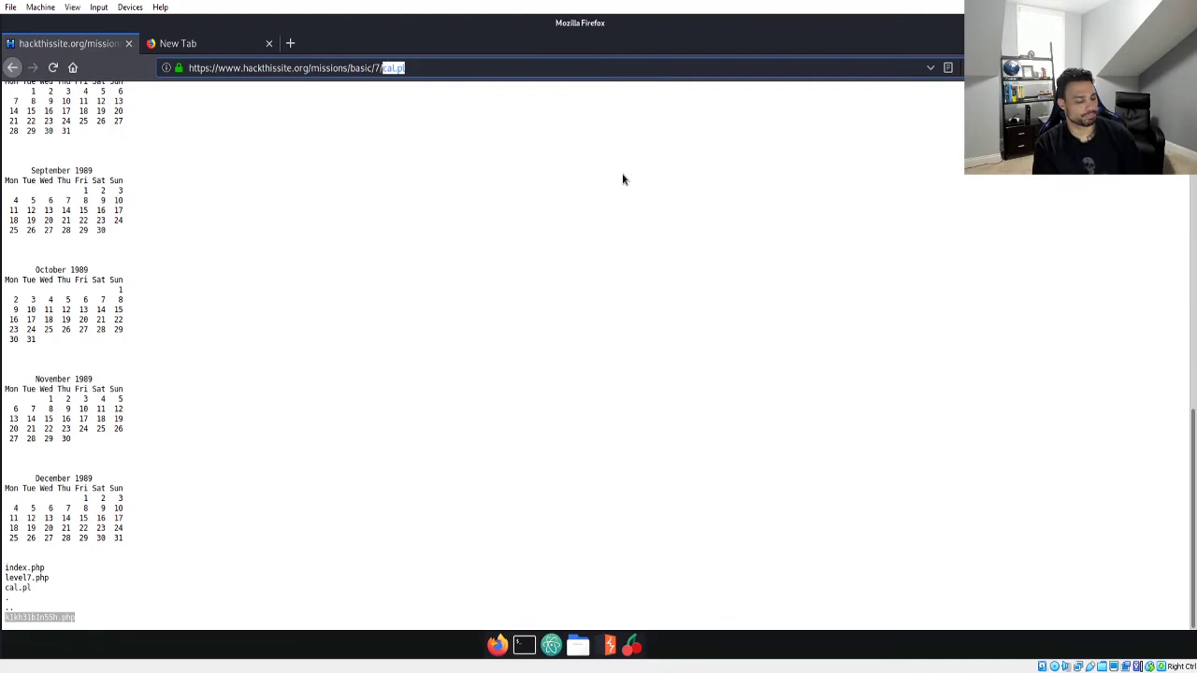
key("ctrl+v")
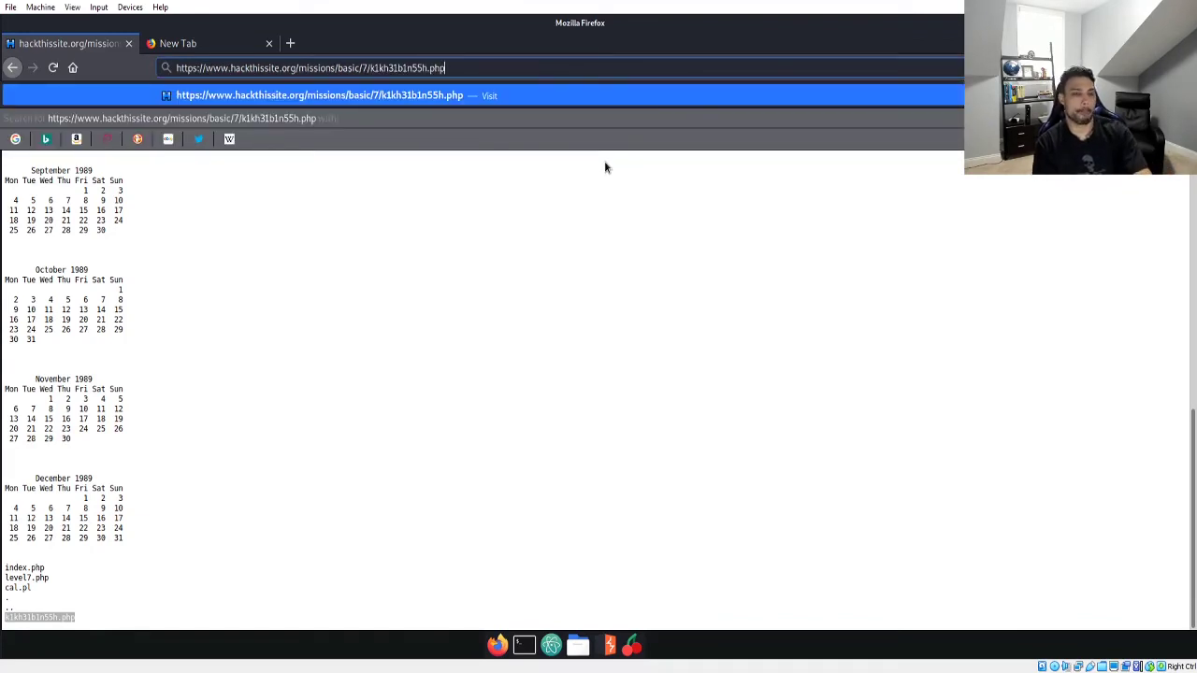
key("Return")
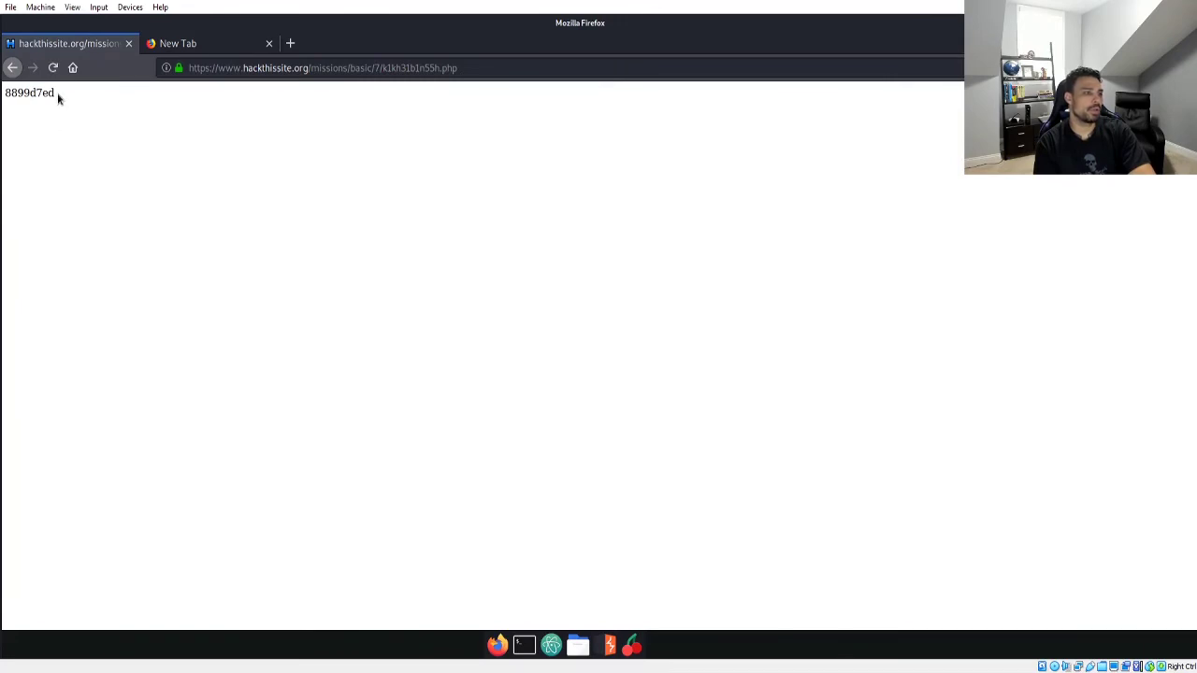
Select the revealed password, then return to the /basic/7/ mission page
left_click_drag(55, 93, 11, 94)
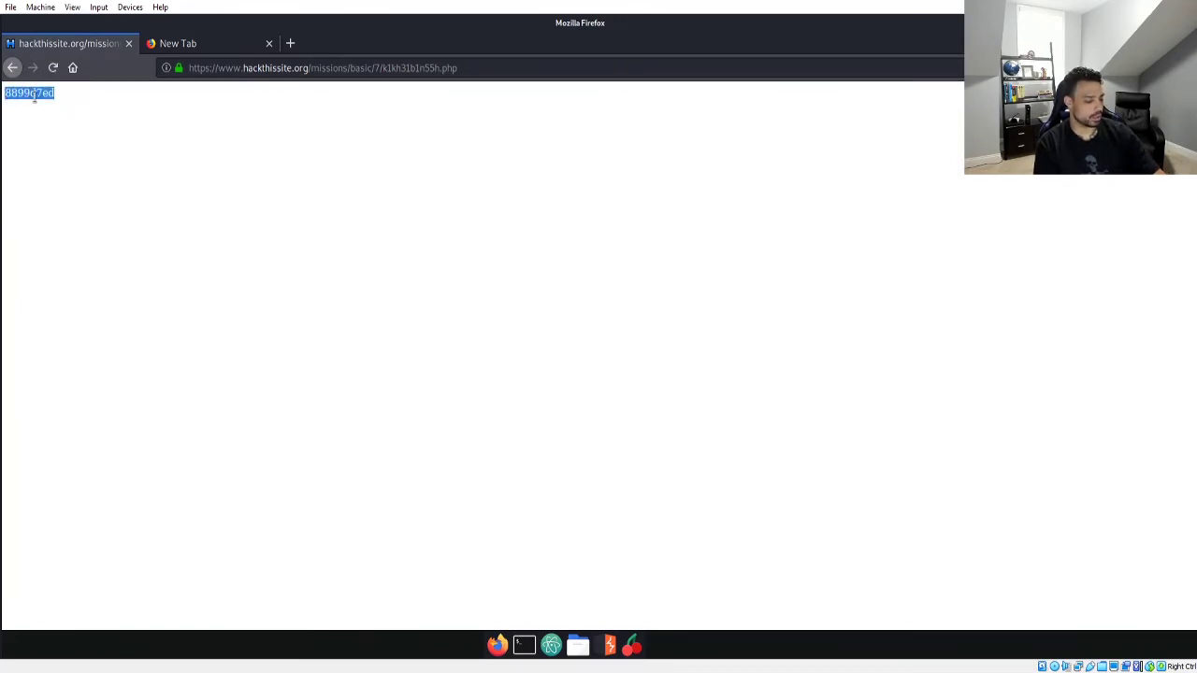
left_click_drag(489, 67, 368, 67)
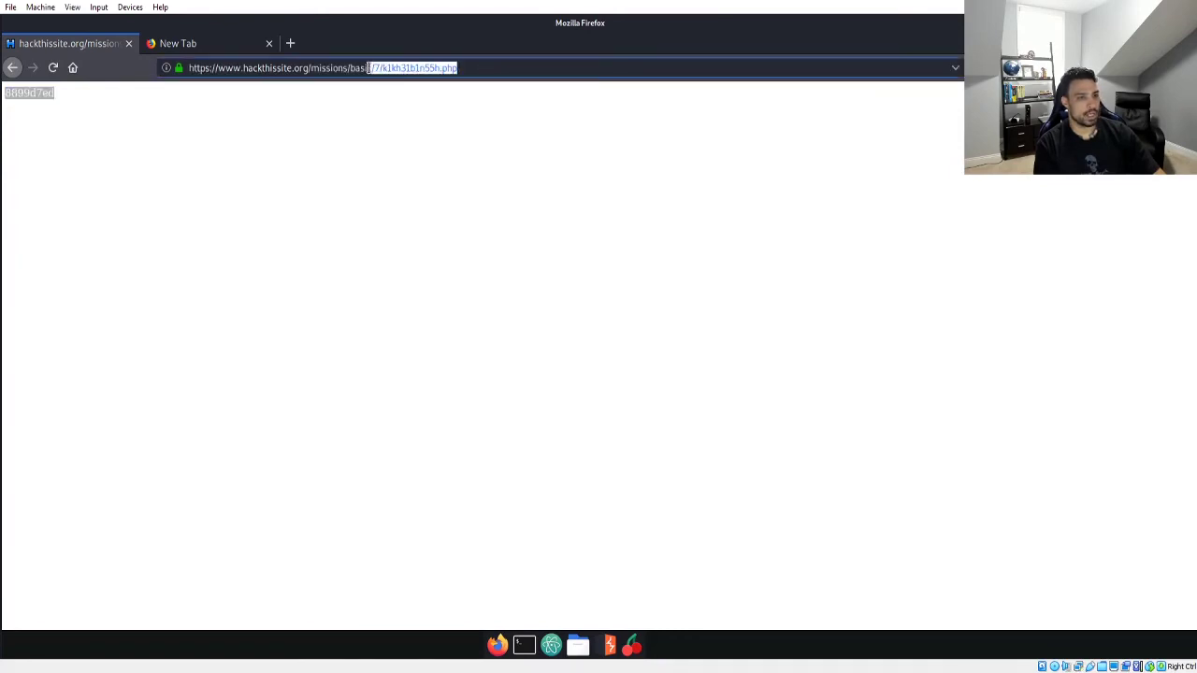
key("BackSpace")
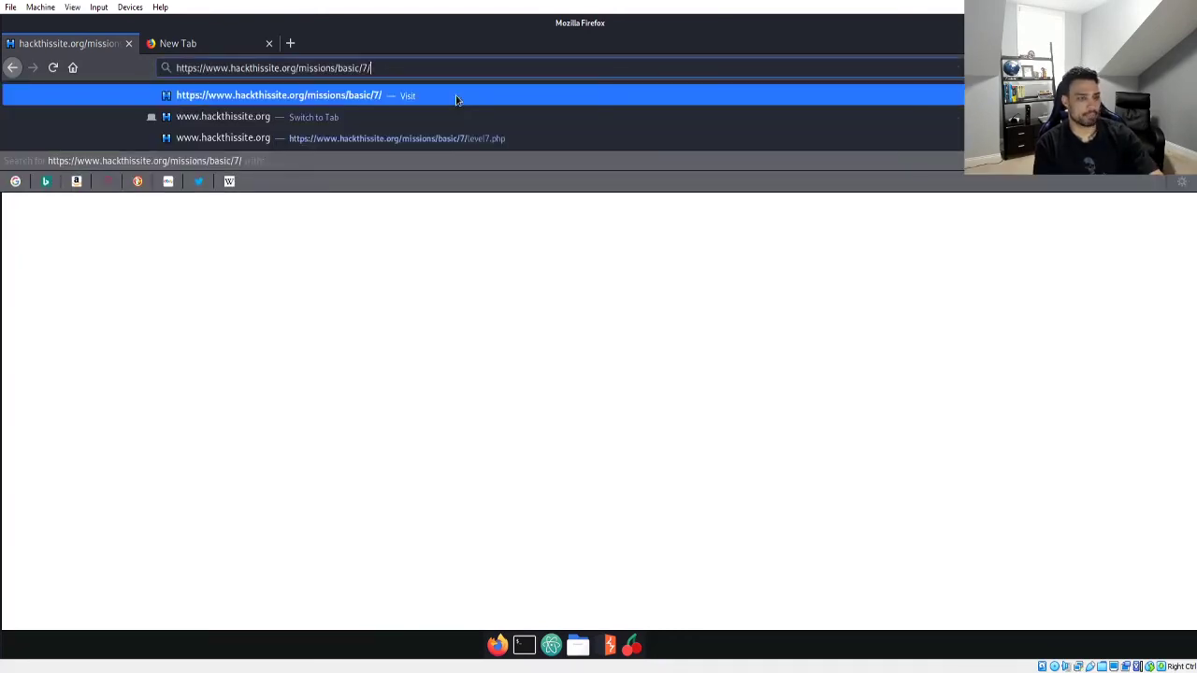
key("Return")
Submit the recovered Level 7 password and decline Firefox's offer to save it
left_click(596, 421)
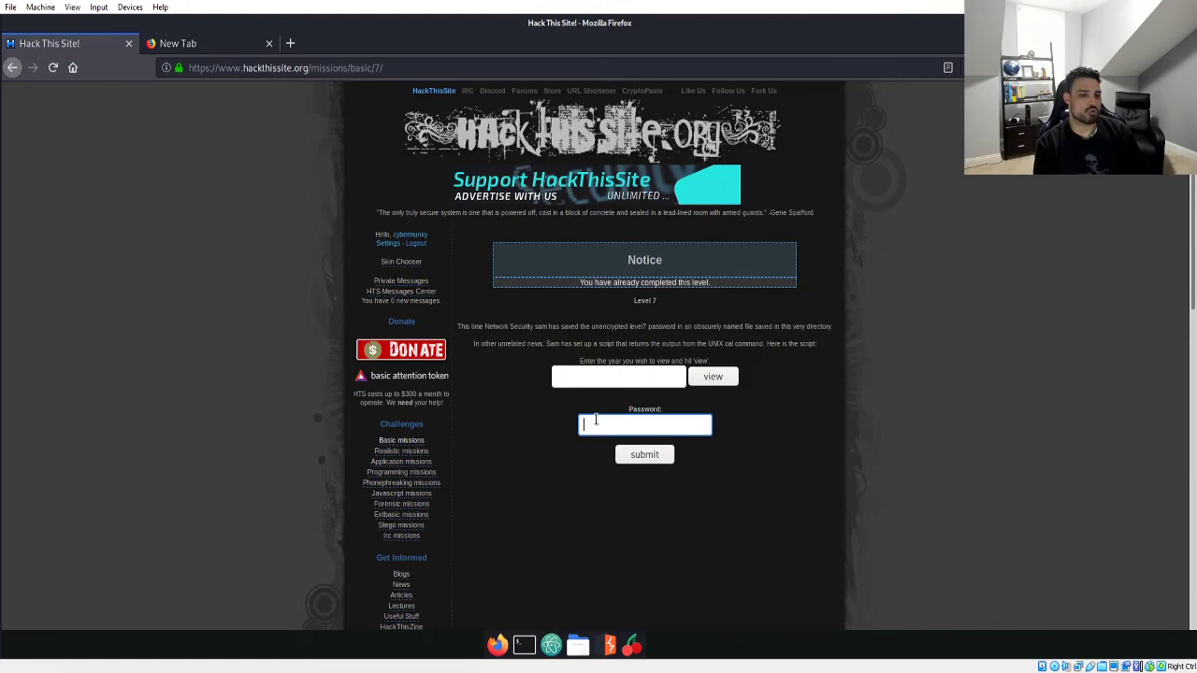
type("k1kh31b1")
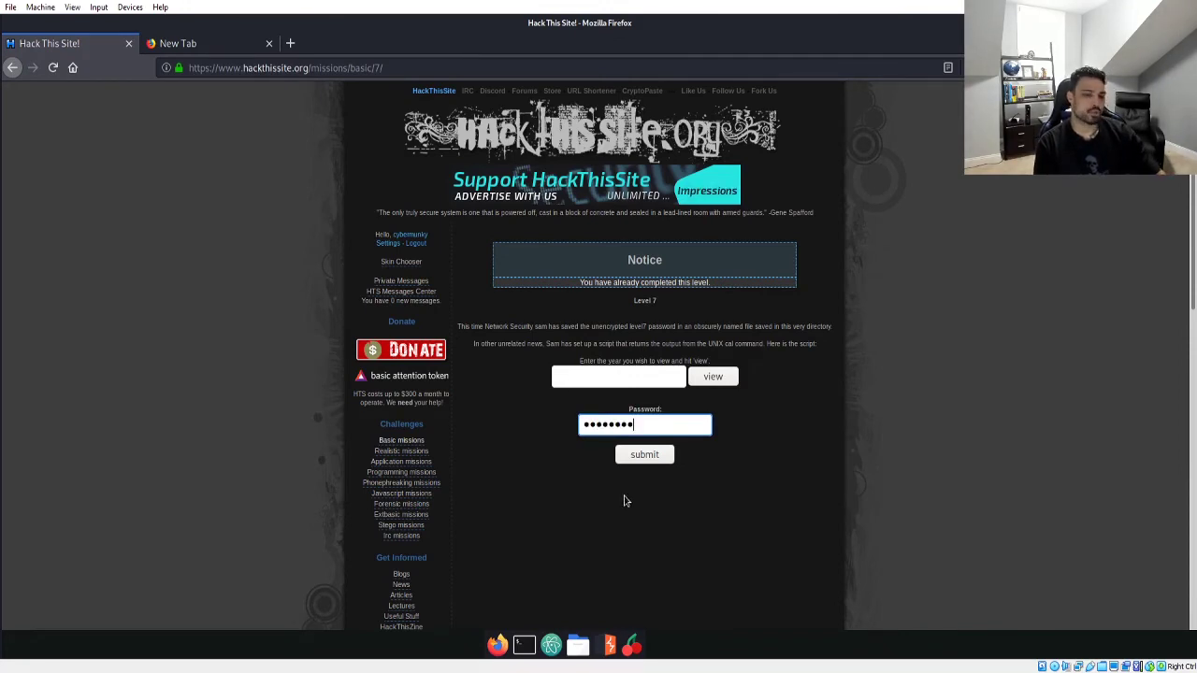
left_click(642, 457)
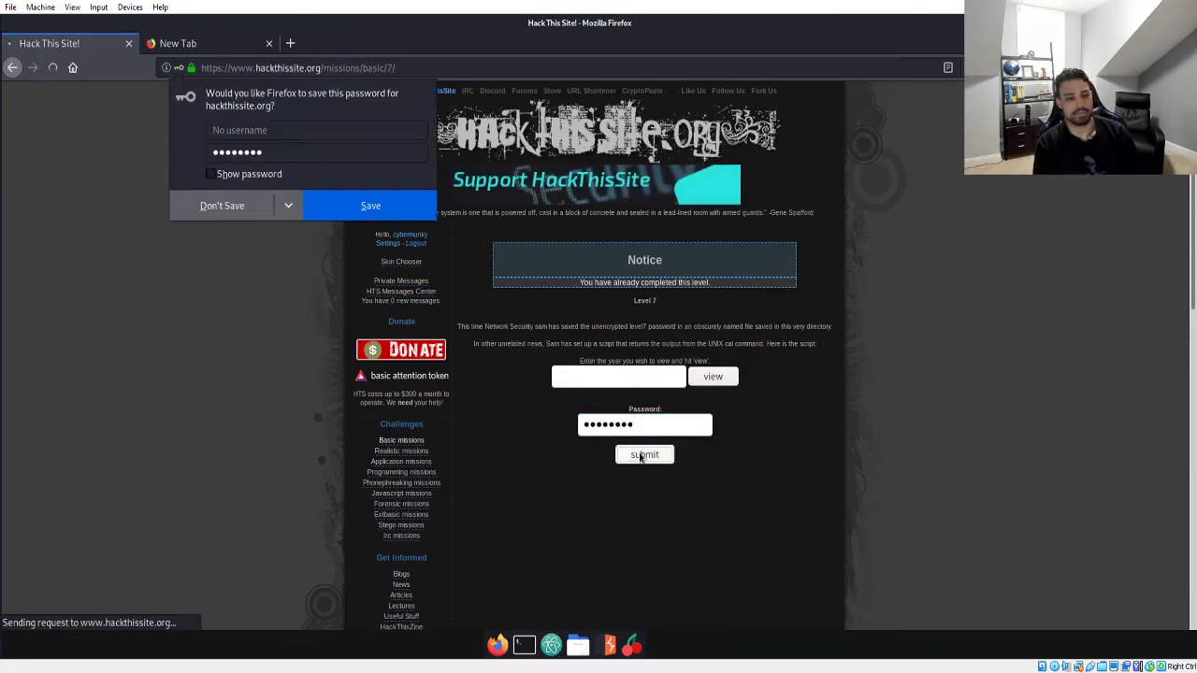
left_click(233, 205)
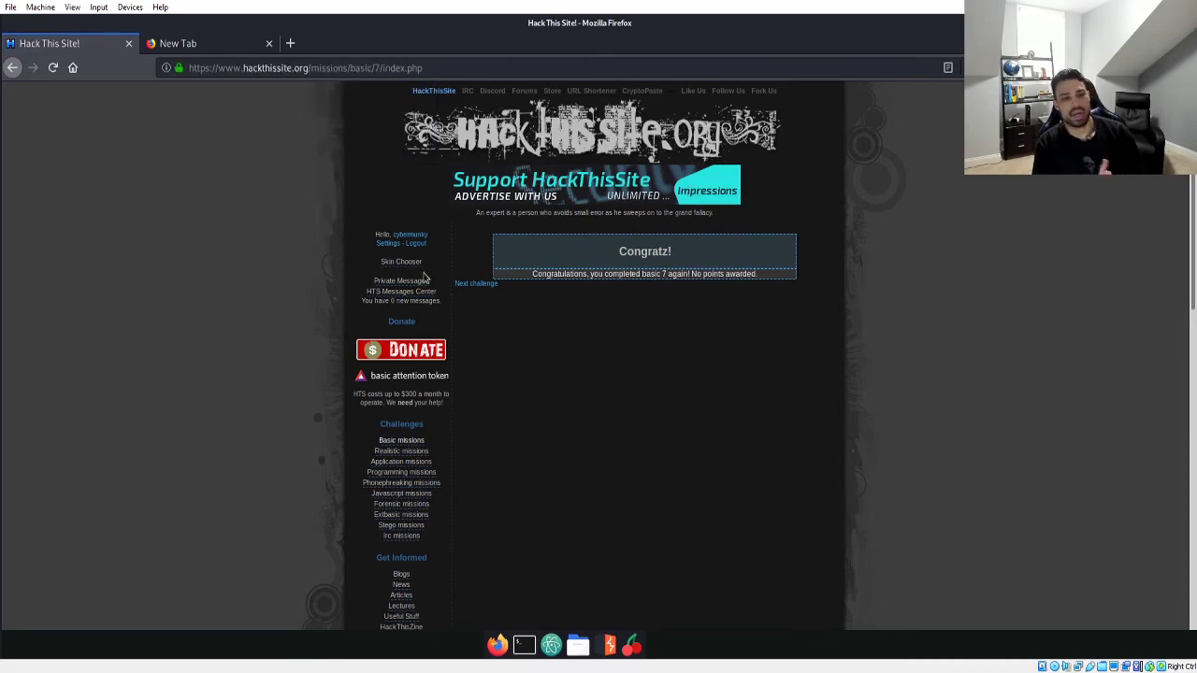